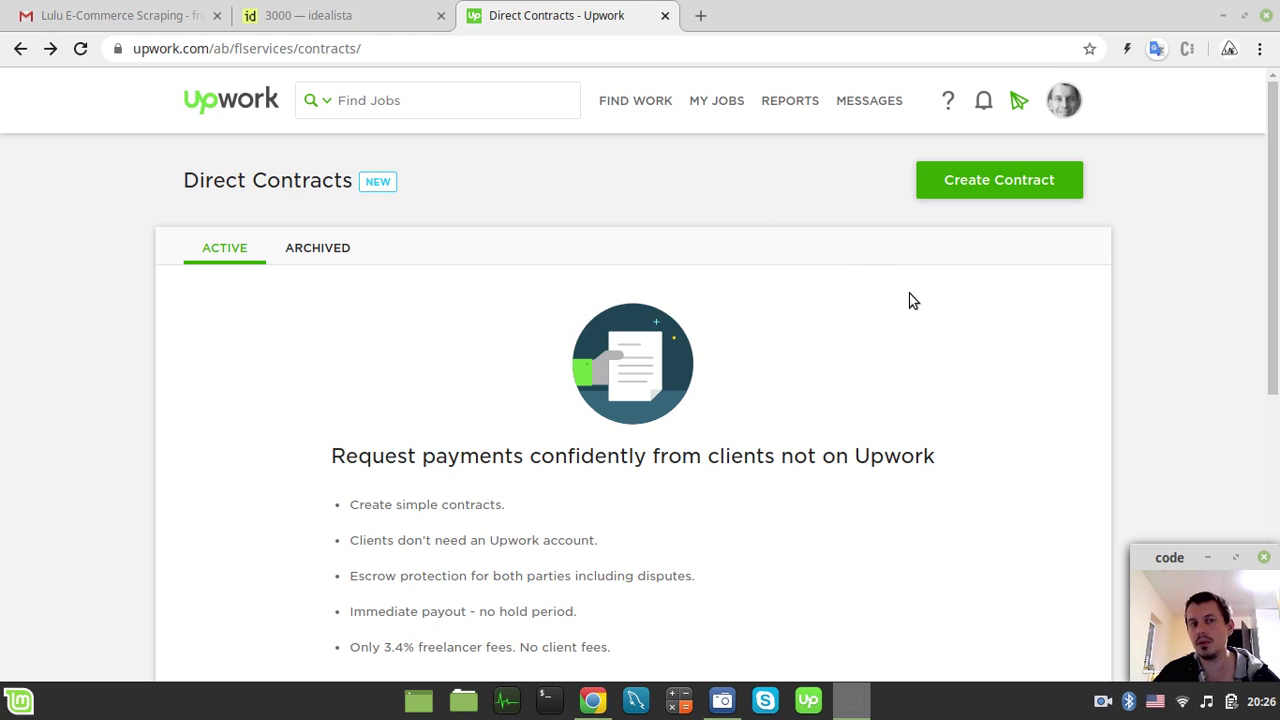
Open a new direct contract form, try its name and description fields, then close it unsaved
{"action": "scroll", "coordinate": [909, 295], "scroll_direction": "down", "scroll_amount": 1}
{"action": "scroll", "coordinate": [909, 295], "scroll_direction": "up", "scroll_amount": 1}
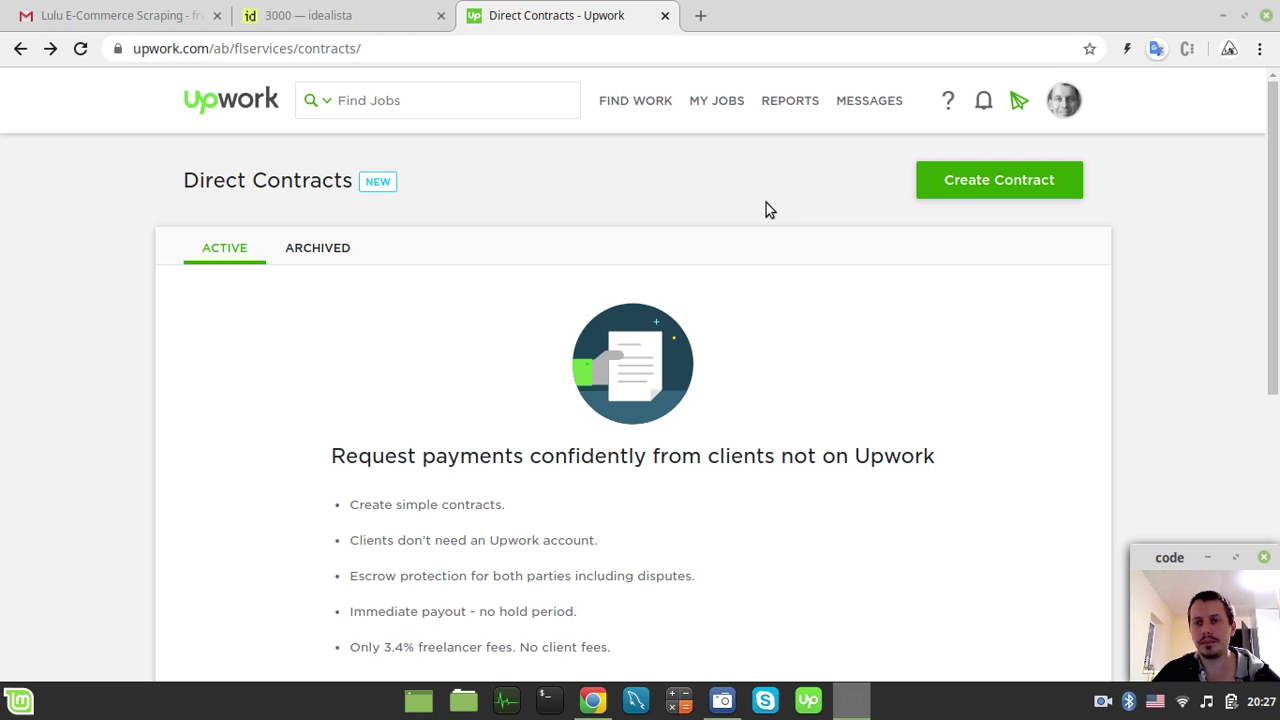
{"action": "left_click", "coordinate": [964, 183]}
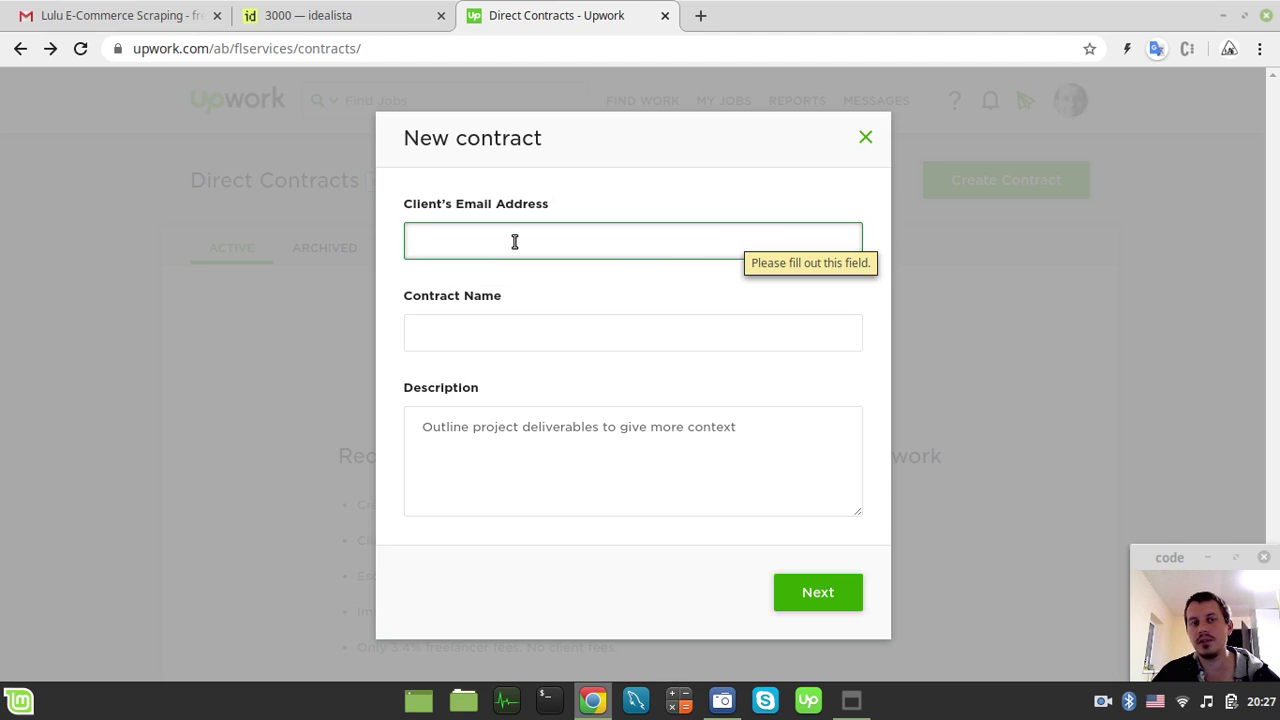
{"action": "left_click", "coordinate": [517, 340]}
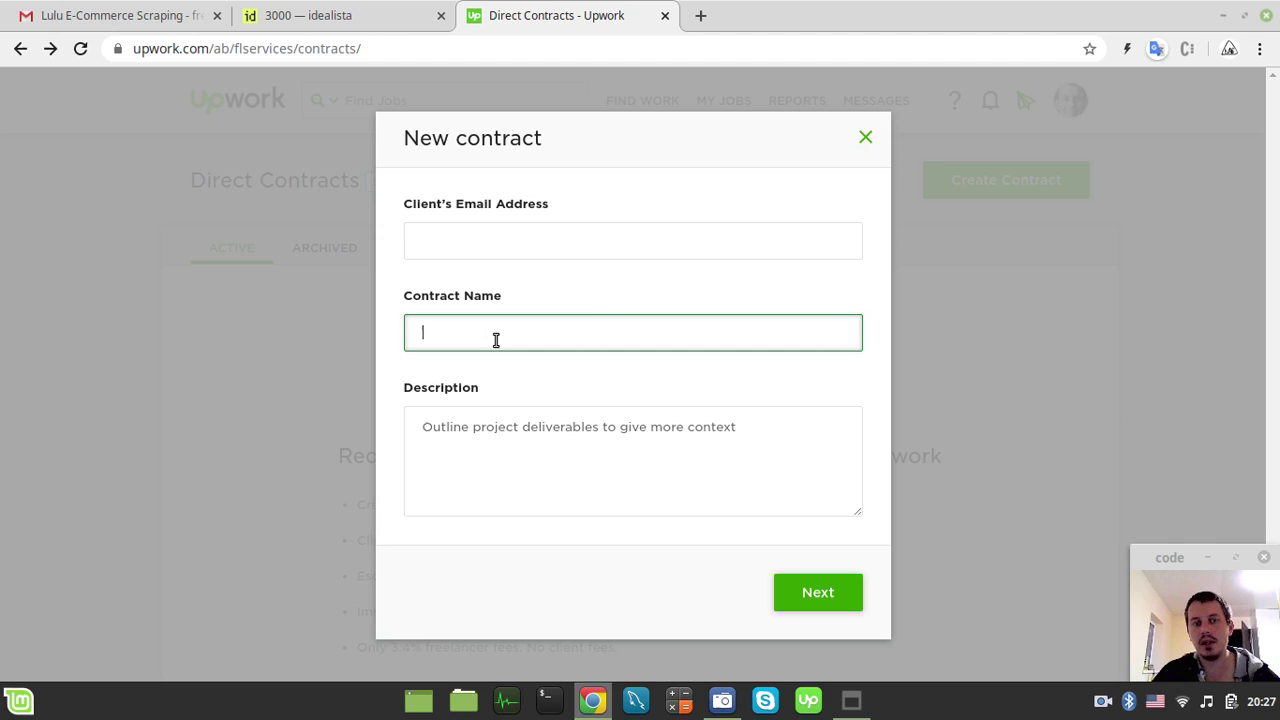
{"action": "left_click", "coordinate": [557, 438]}
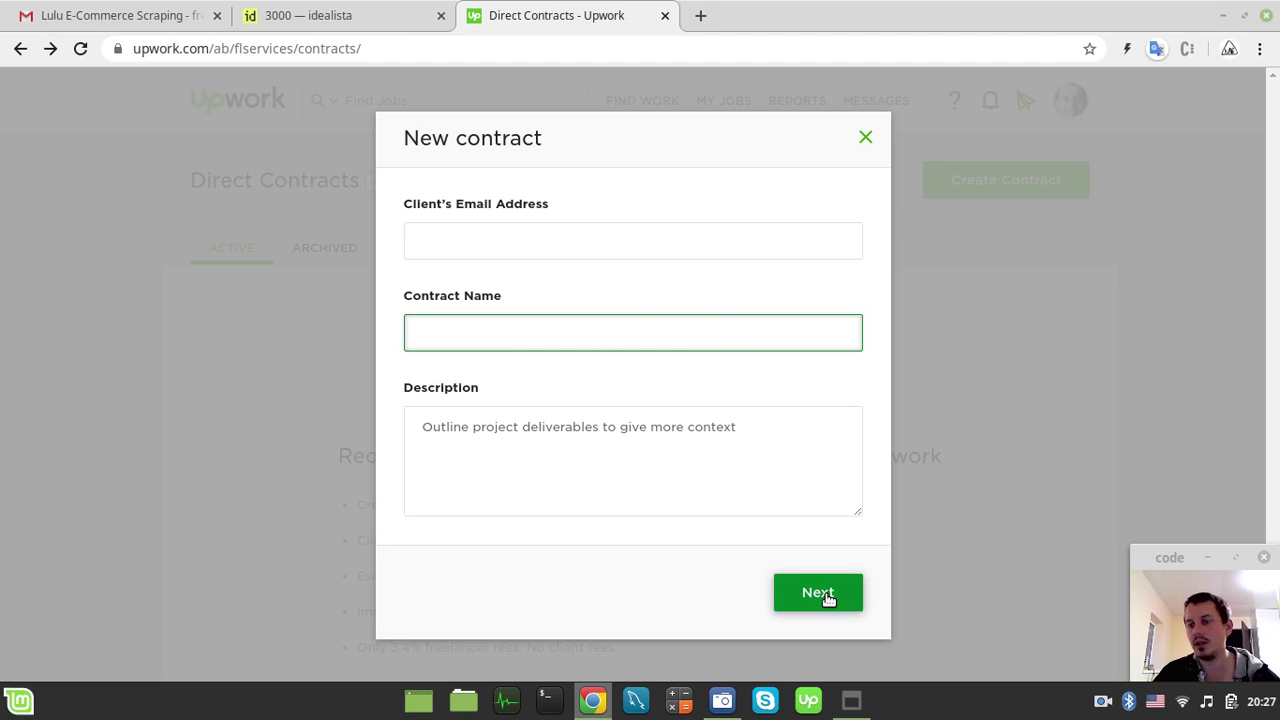
{"action": "left_click", "coordinate": [865, 137]}
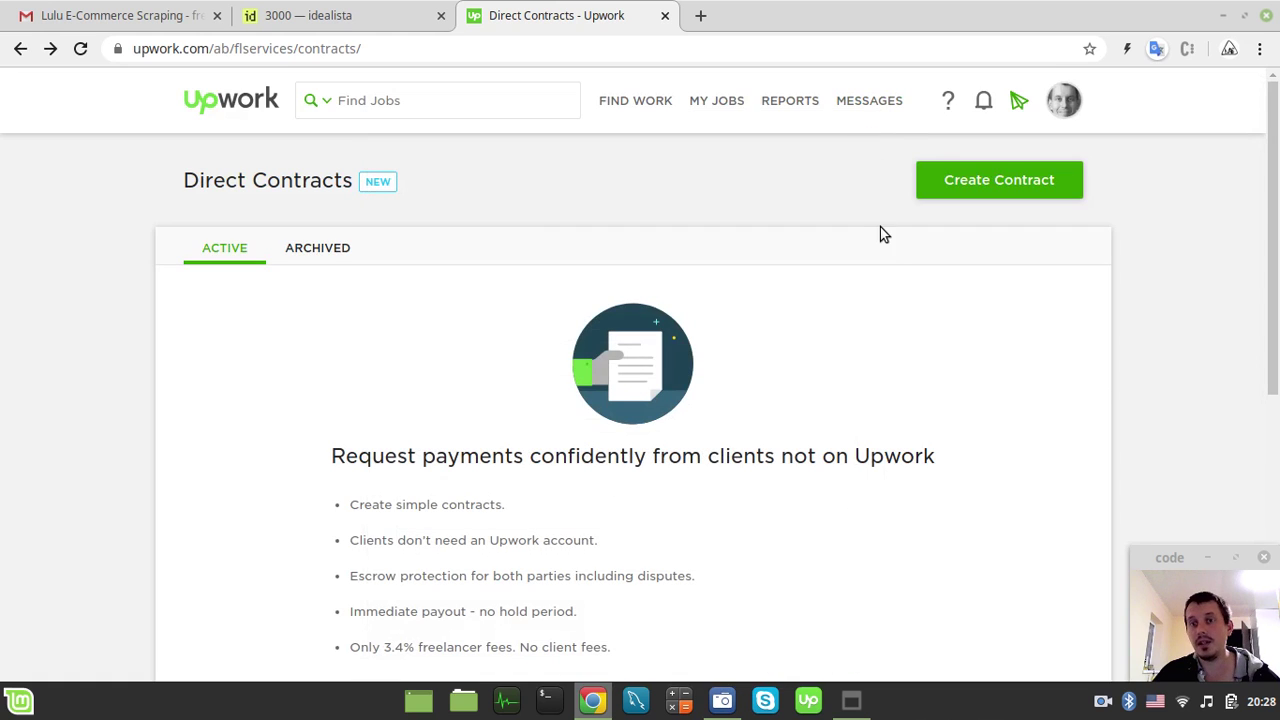
Open and review the archived $50 Lulu E-Commerce web scraping contract's details
{"action": "left_click", "coordinate": [305, 254]}
{"action": "left_click", "coordinate": [302, 304]}
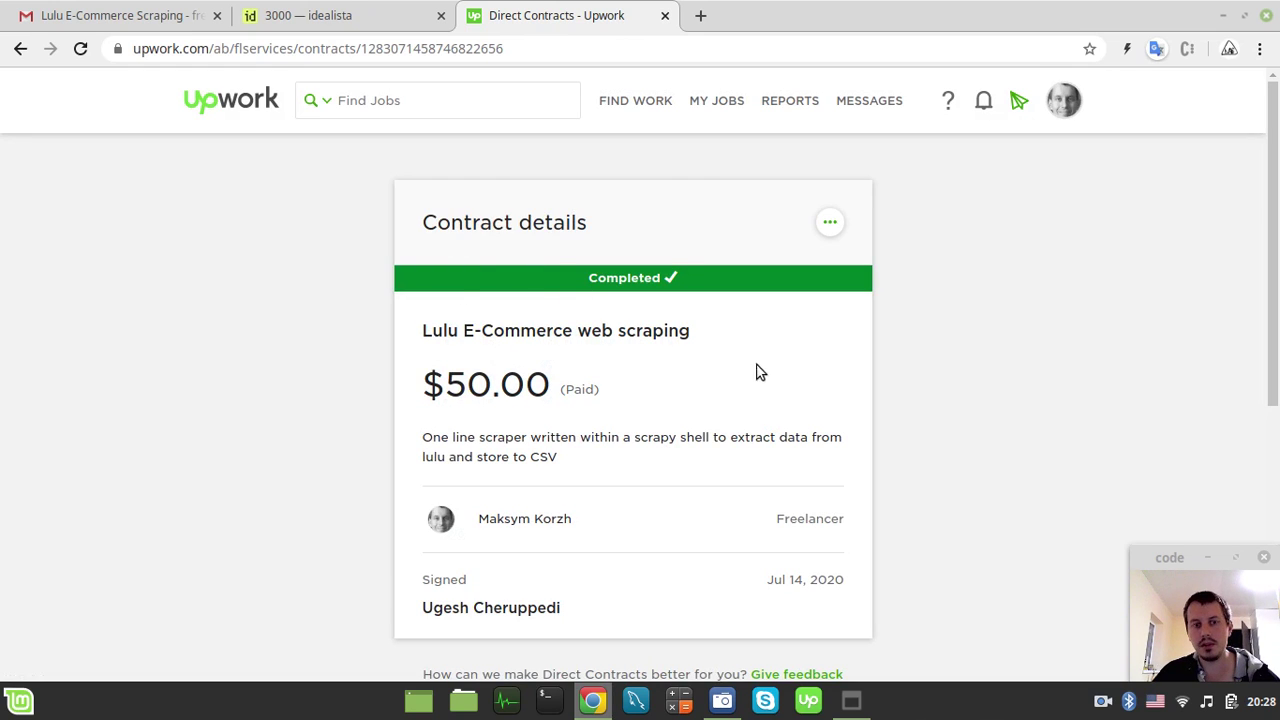
{"action": "scroll", "coordinate": [665, 470], "scroll_direction": "down", "scroll_amount": 1}
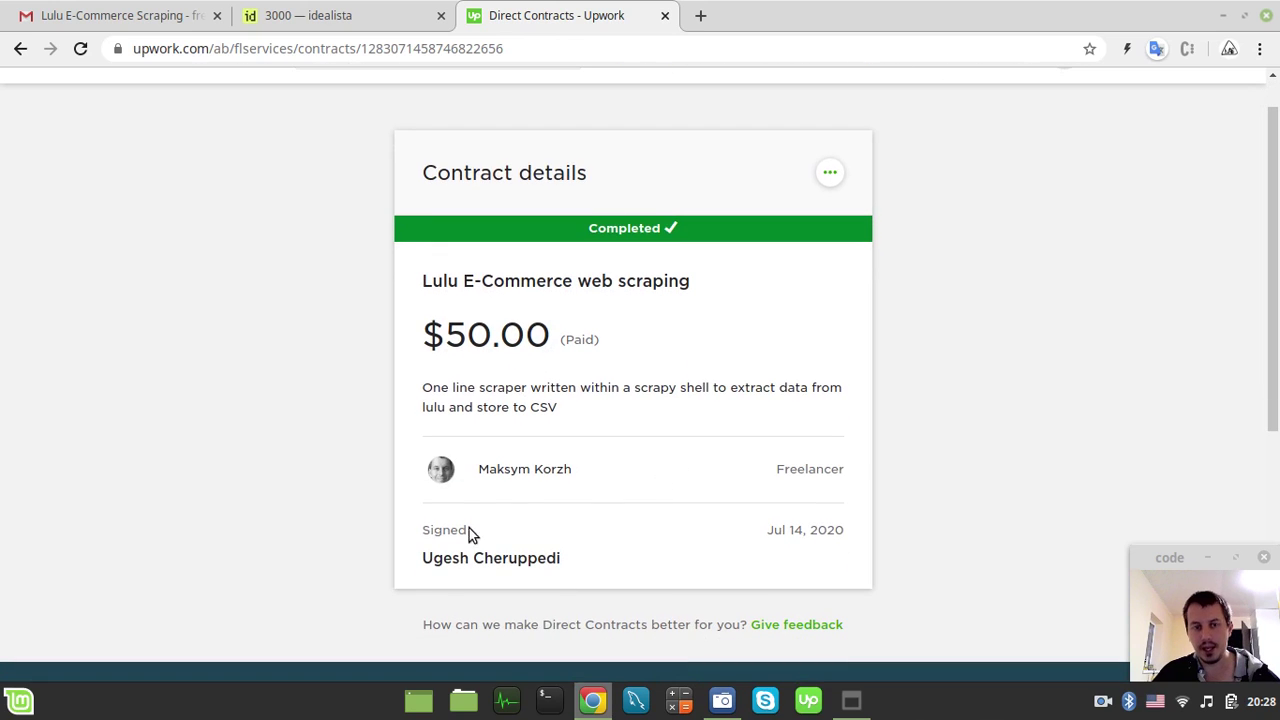
{"action": "left_click_drag", "start_coordinate": [418, 558], "coordinate": [569, 558]}
{"action": "left_click", "coordinate": [578, 557]}
{"action": "scroll", "coordinate": [560, 590], "scroll_direction": "up", "scroll_amount": 1}
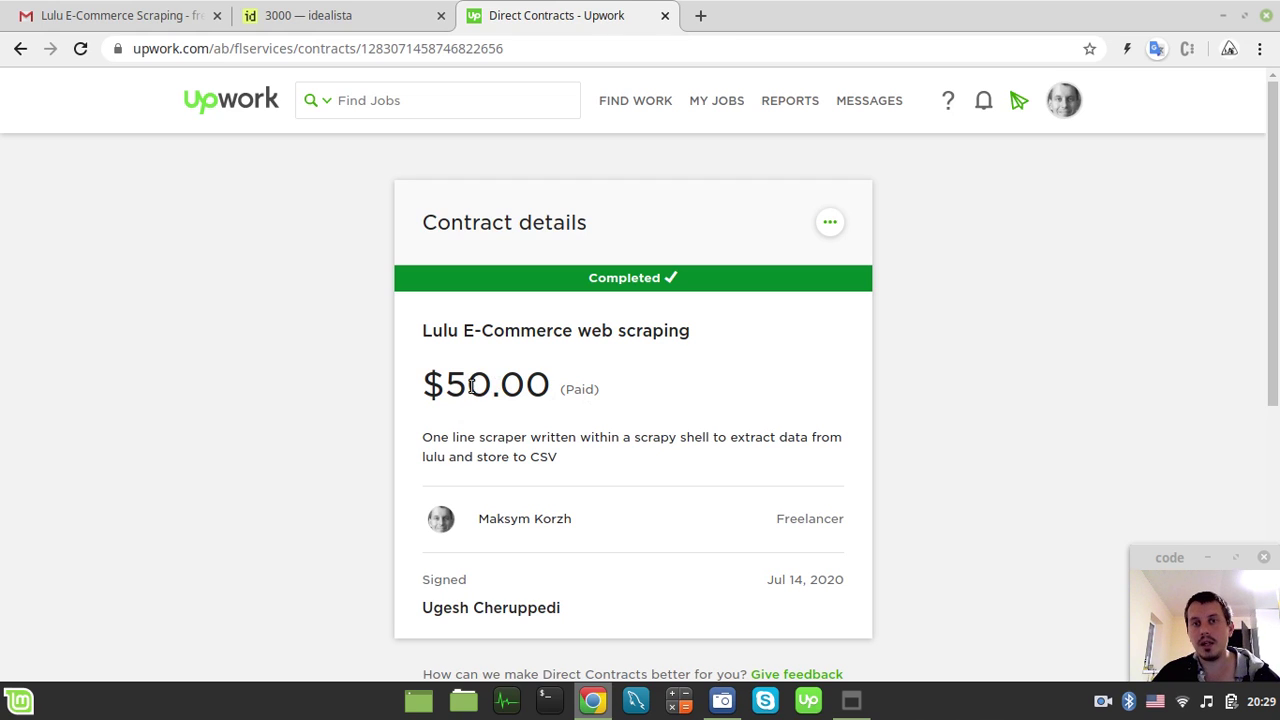
Open the Reports page showing $0.00 balances and the $47.30 last payment
{"action": "left_click", "coordinate": [787, 105]}
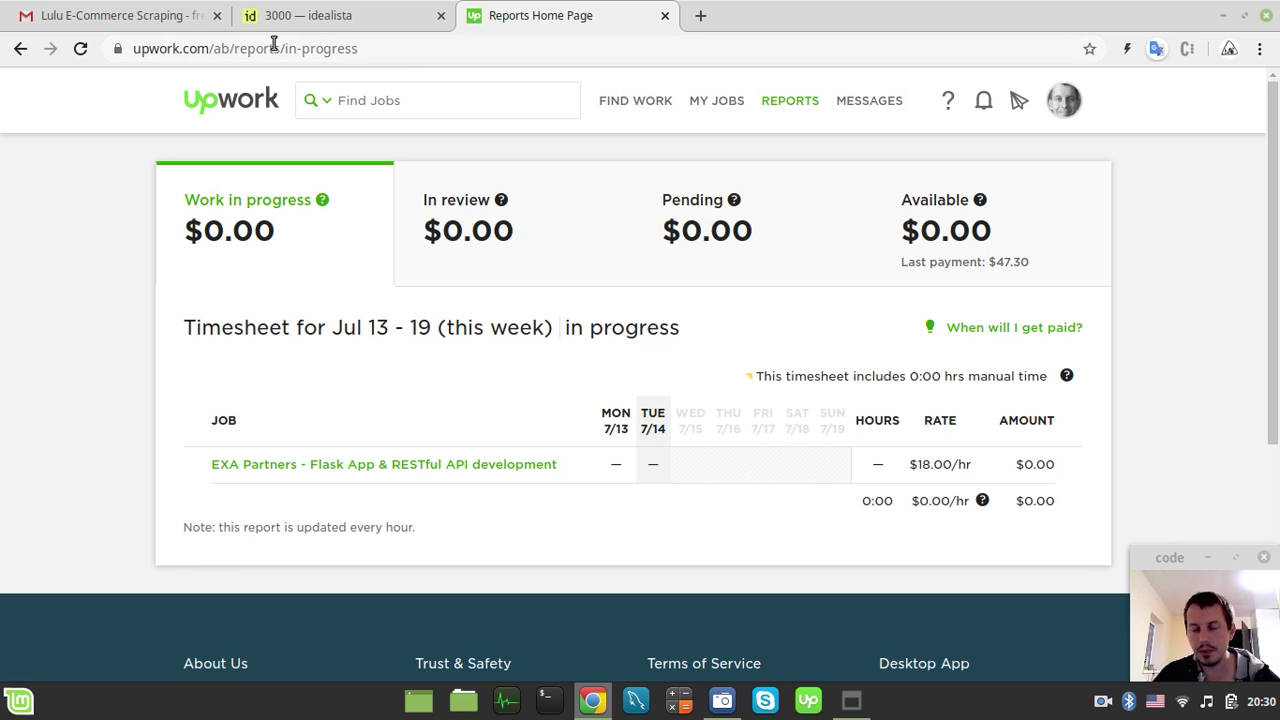
{"action": "left_click", "coordinate": [469, 115]}
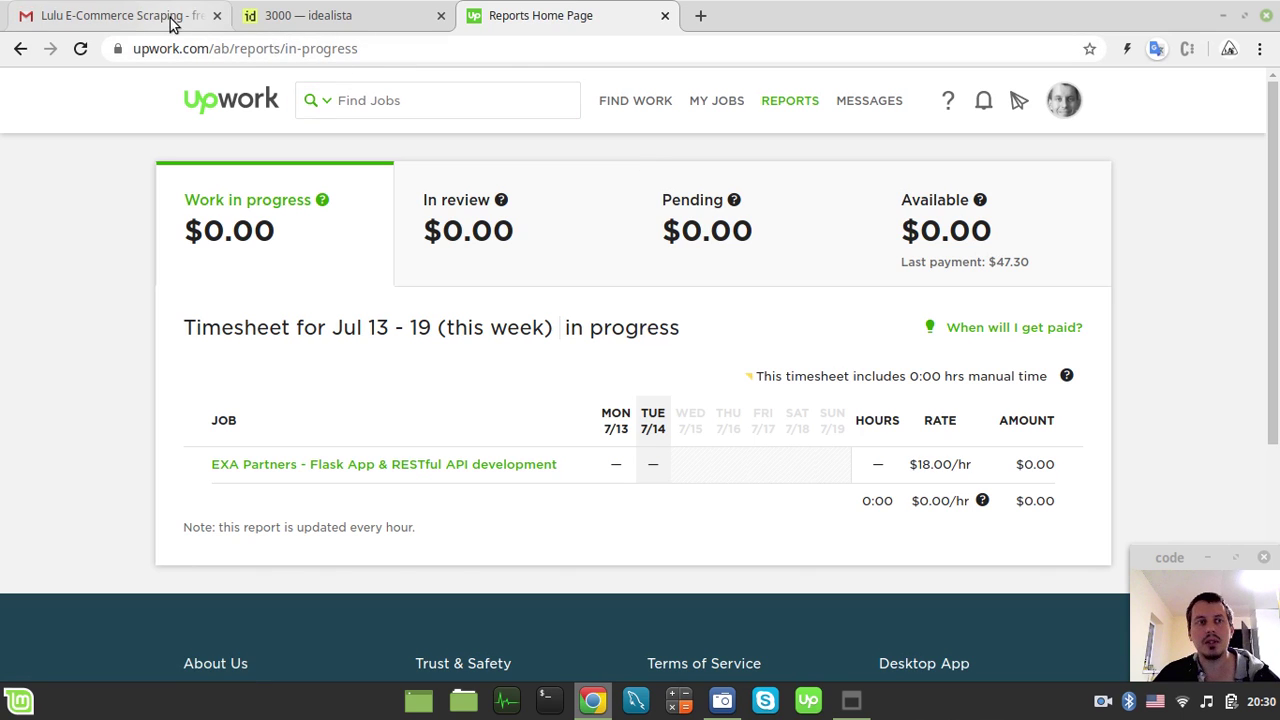